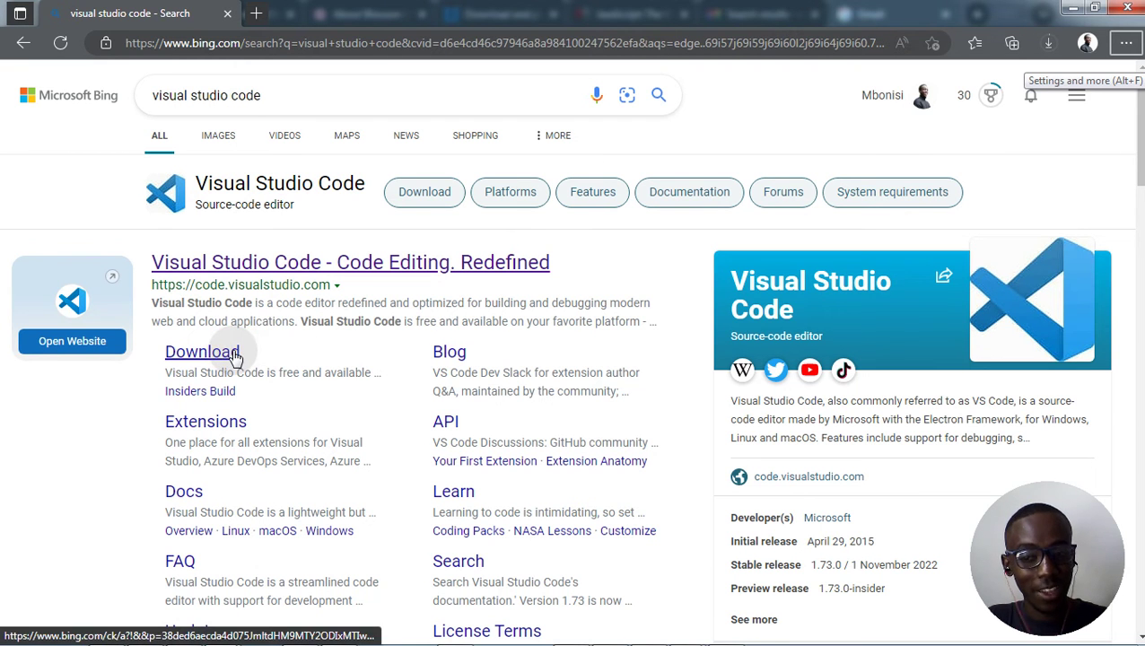
Step: Open the Visual Studio Code download page from the search results and go to its previous versions information
left_click(202, 351)
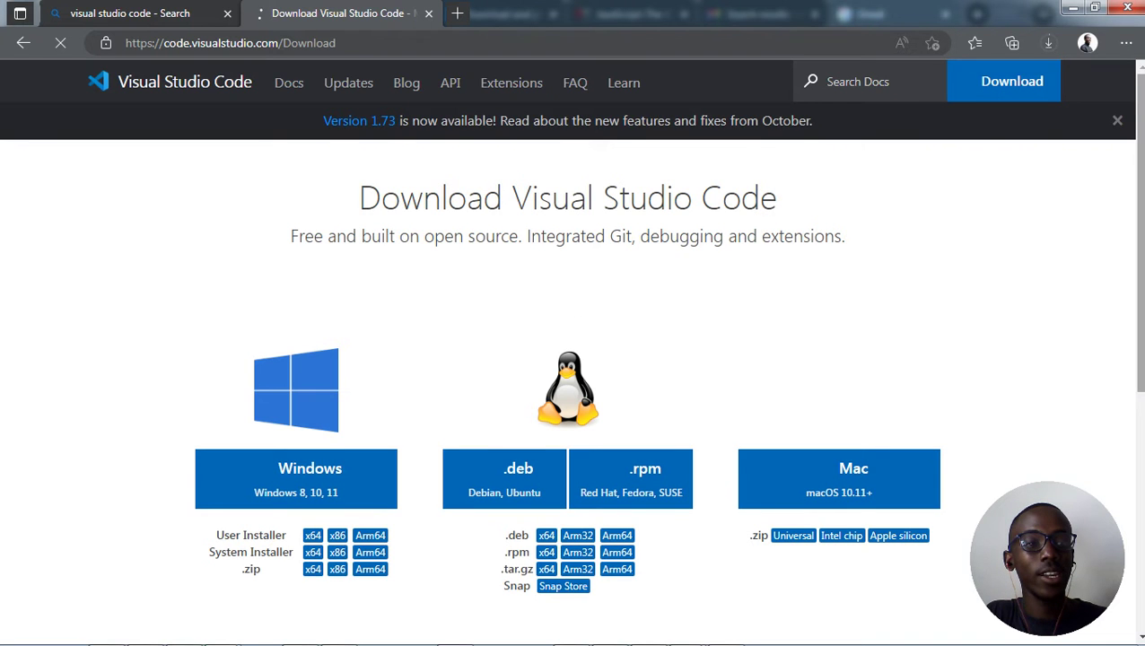
scroll(571, 359, "down", 3)
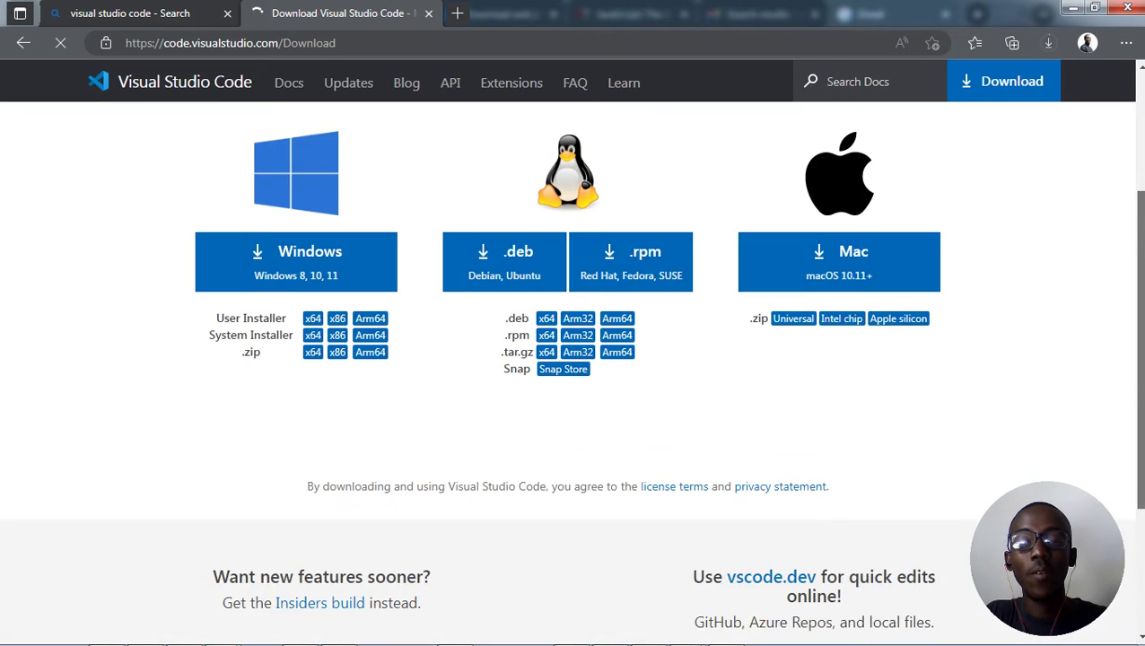
scroll(570, 359, "down", 1)
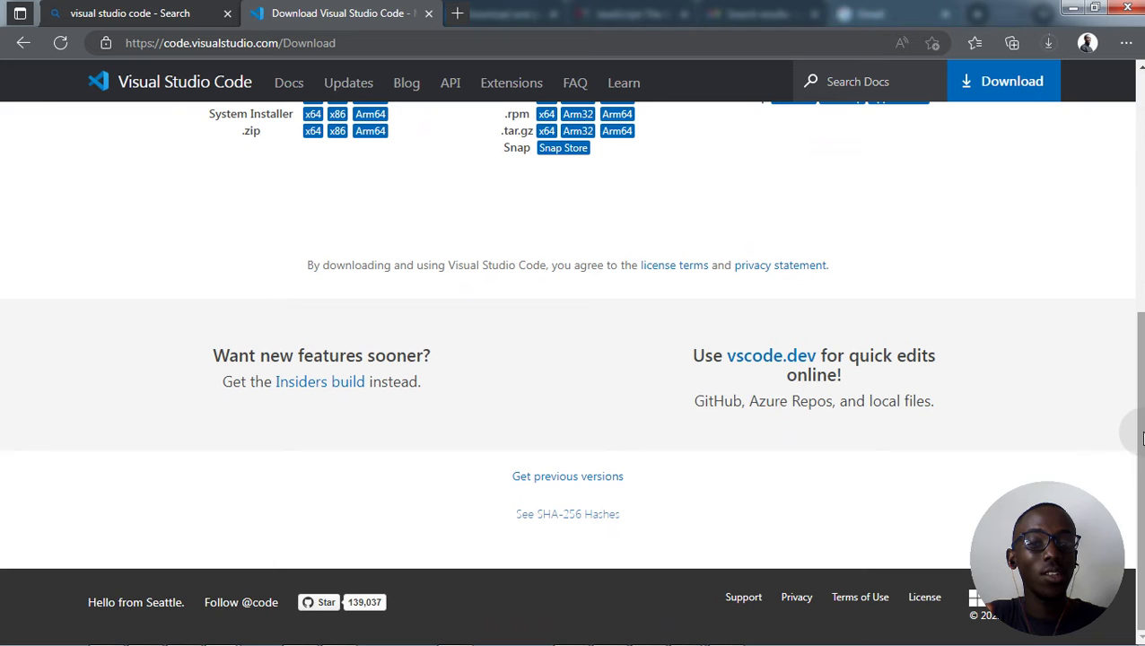
left_click(576, 476)
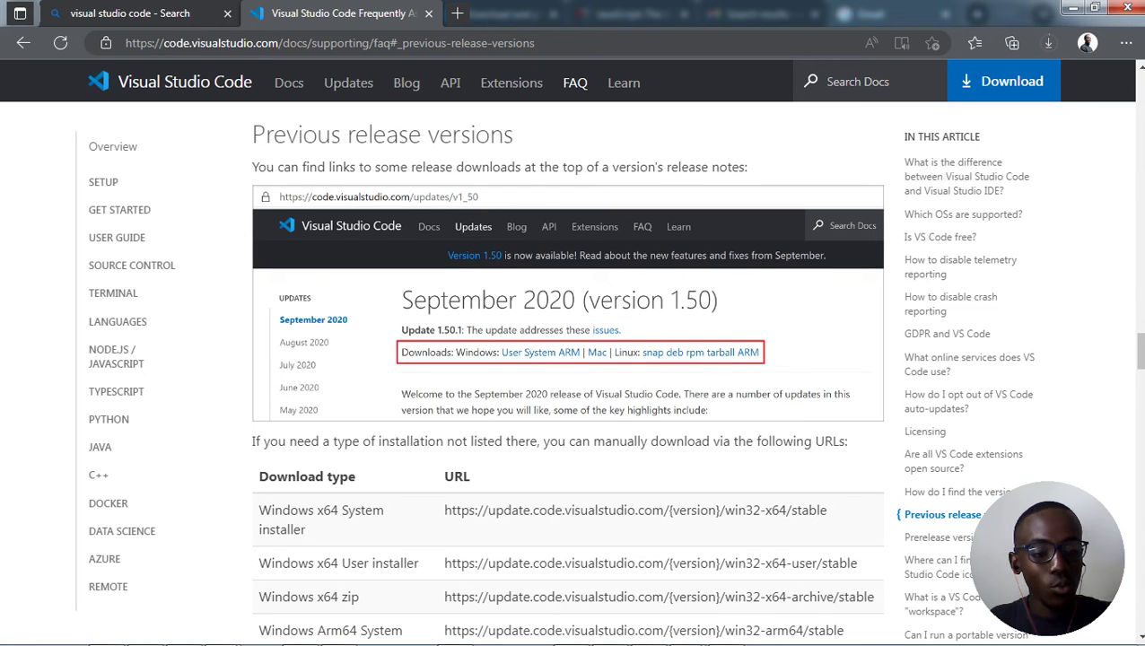
Step: Copy the Windows x86 System installer URL from the download table into Notepad and select its {version} placeholder
scroll(567, 370, "down", 1)
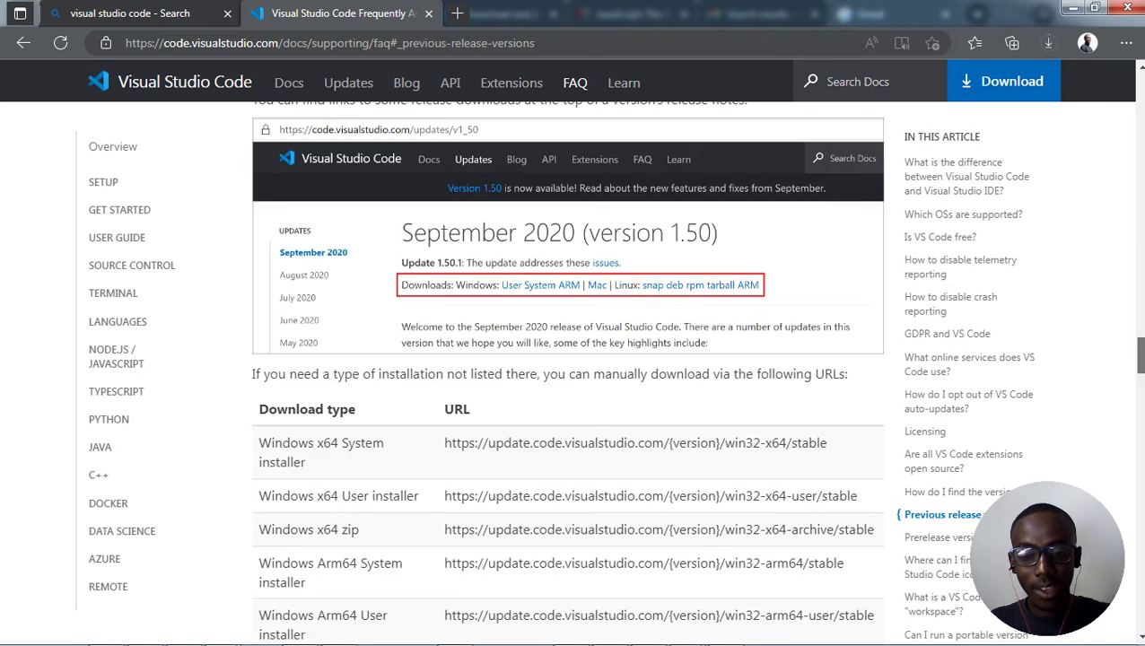
scroll(567, 372, "down", 5)
scroll(567, 372, "up", 1)
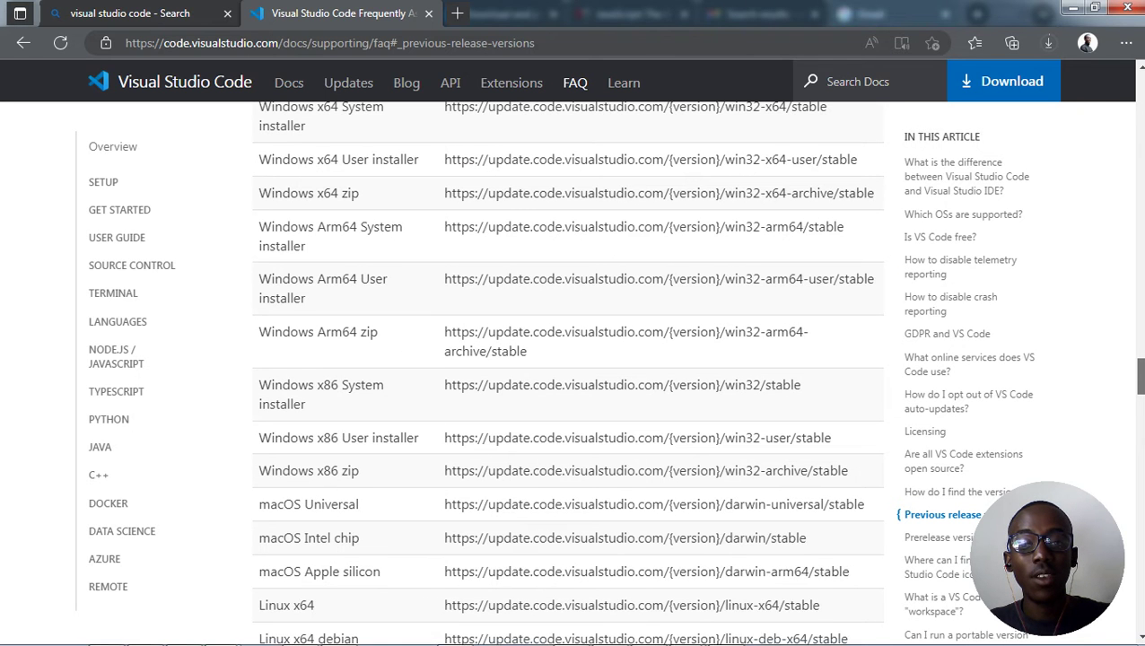
scroll(567, 371, "up", 1)
scroll(567, 370, "down", 1)
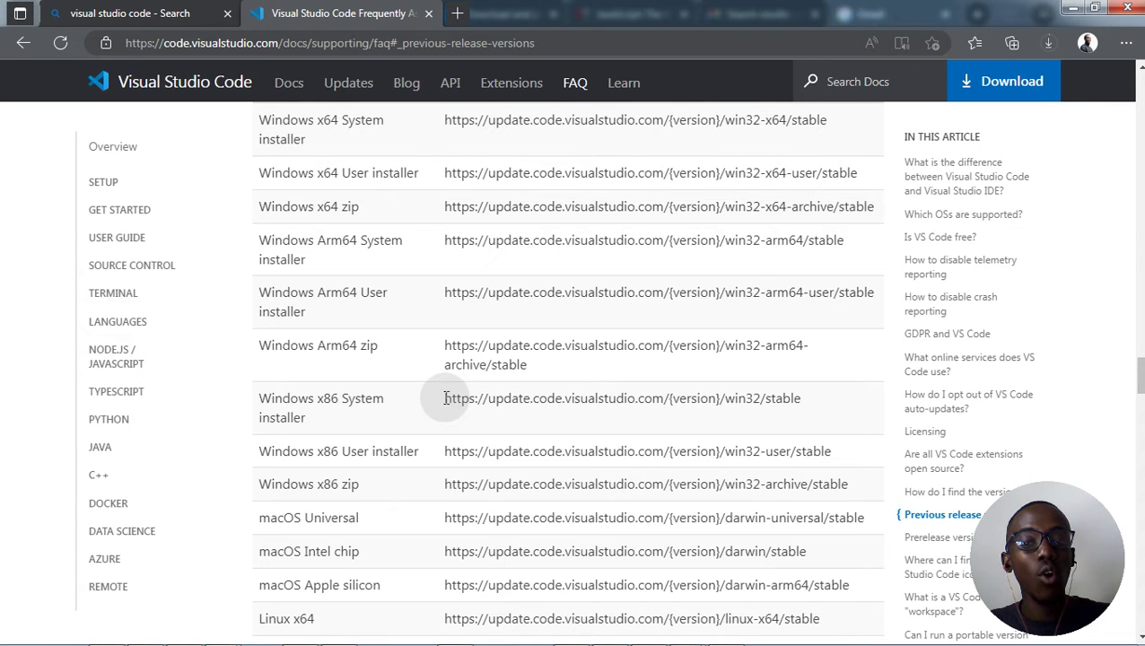
left_click_drag(446, 399, 802, 399)
key("ctrl+c")
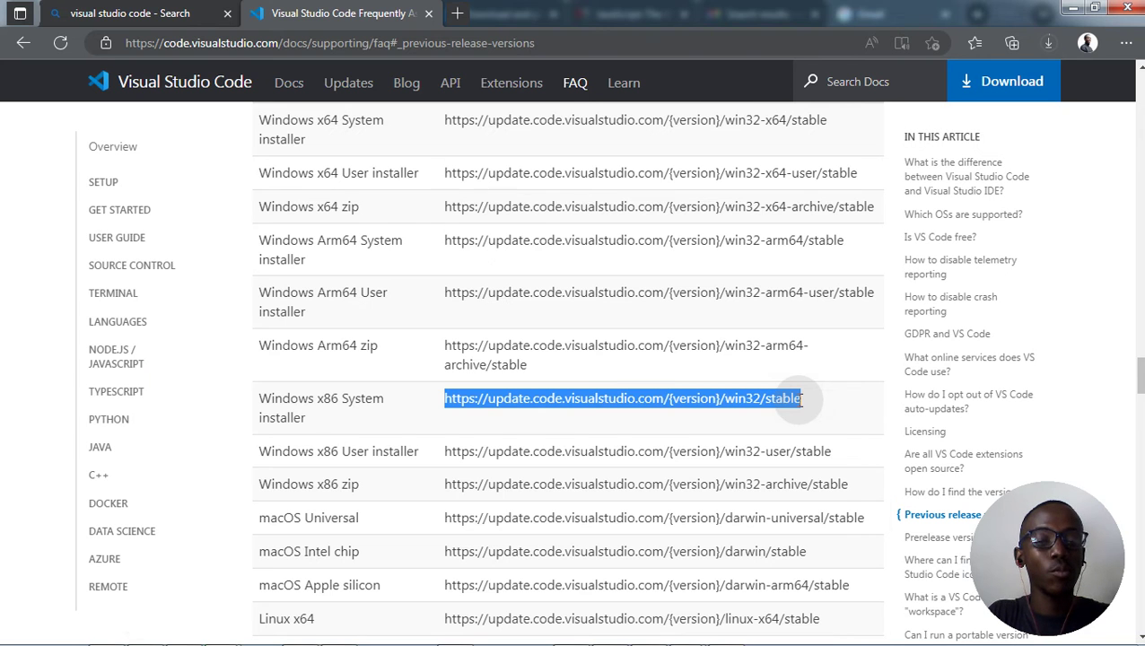
key("alt+Tab")
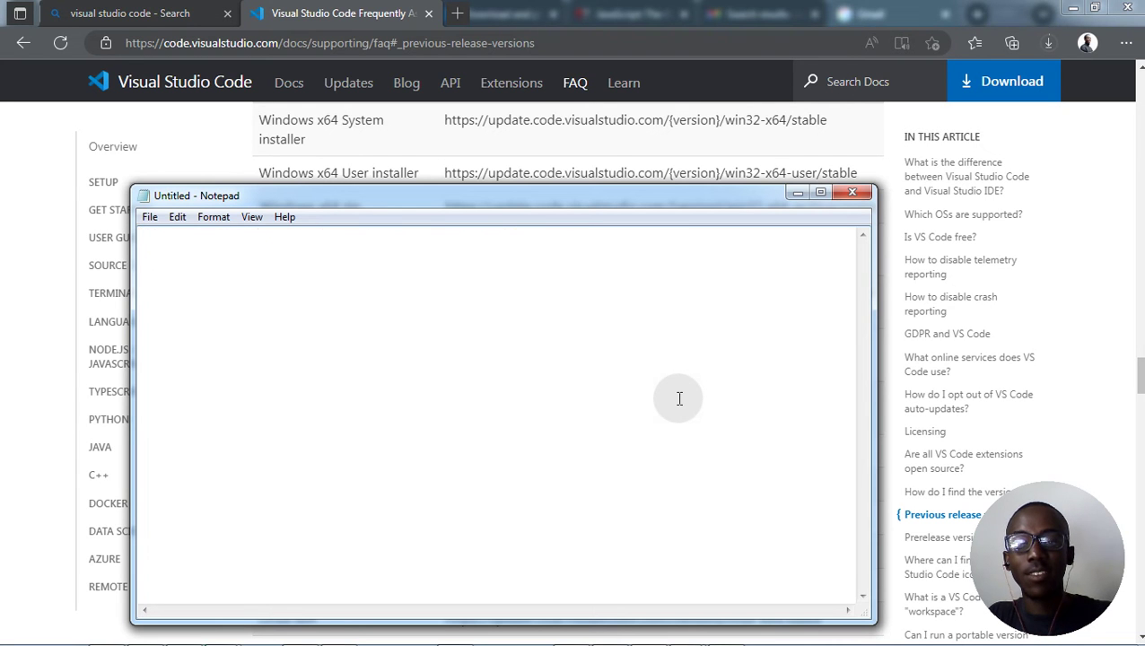
key("ctrl+v")
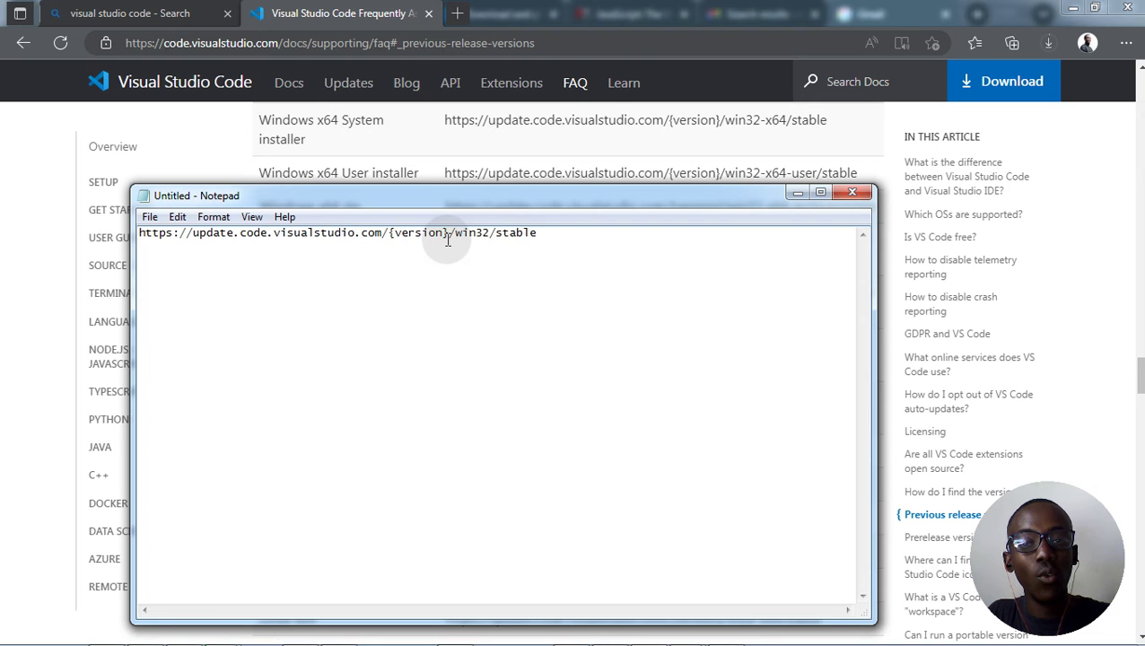
left_click_drag(448, 236, 392, 238)
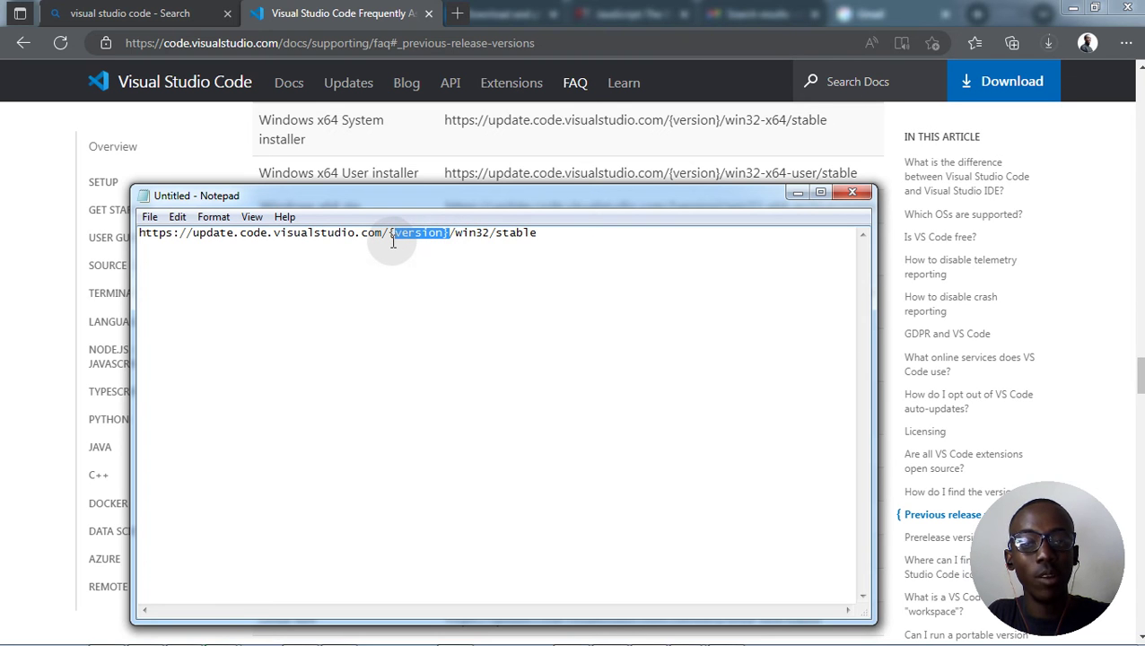
Step: Return to the FAQ page in the browser and examine the version format and the previous release version numbers
left_click(557, 20)
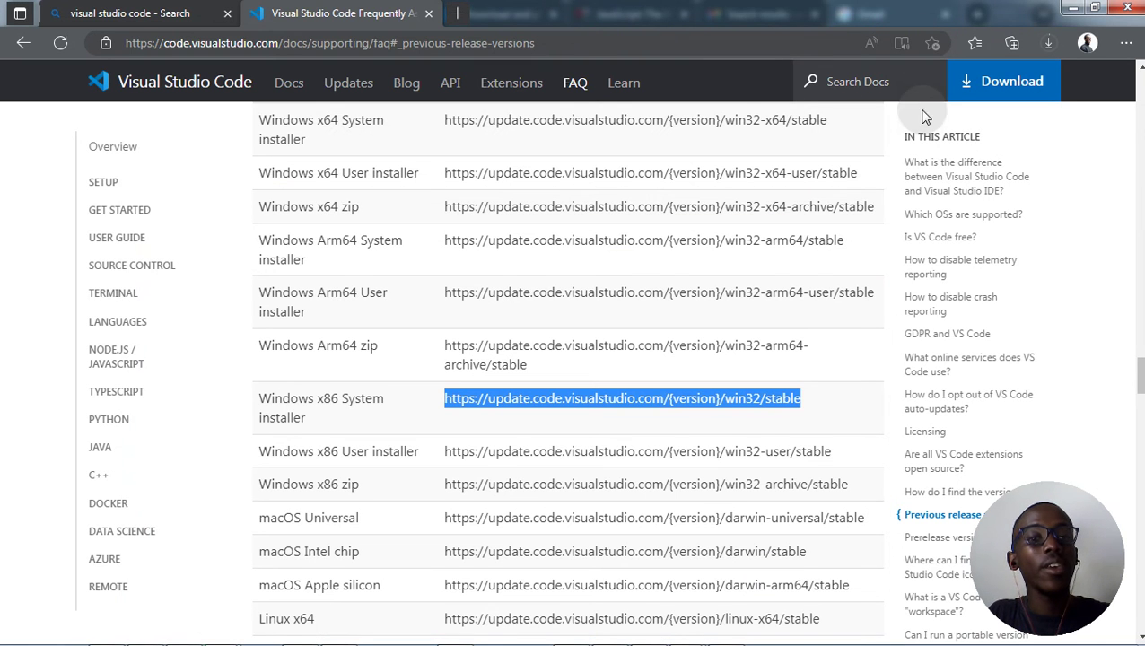
scroll(567, 359, "up", 7)
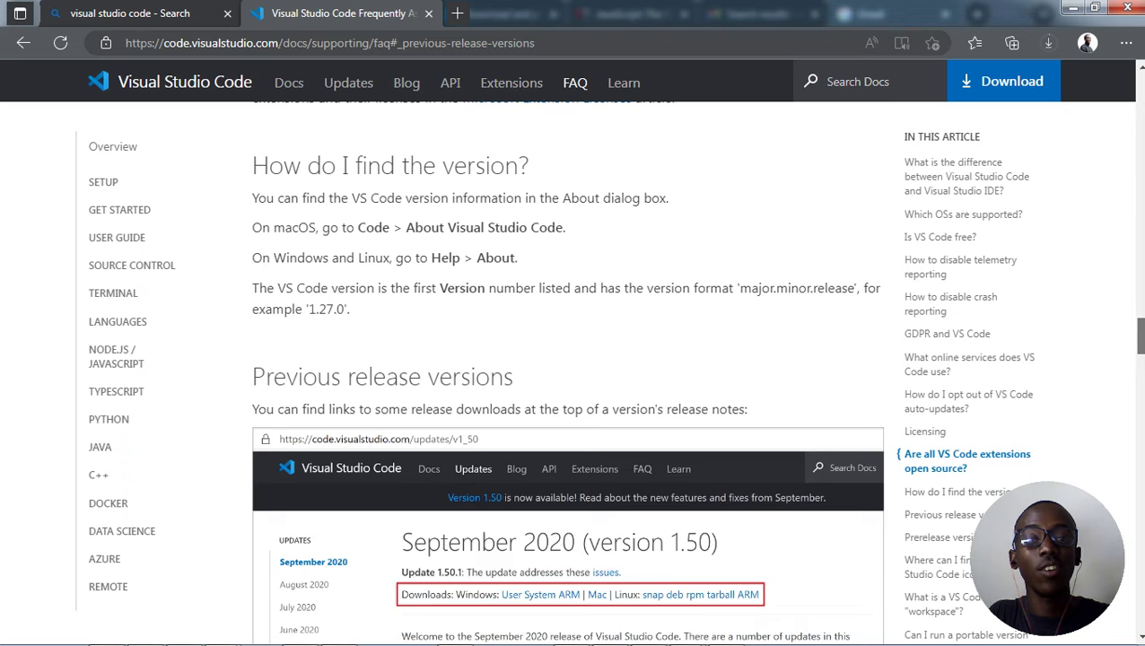
scroll(816, 449, "down", 1)
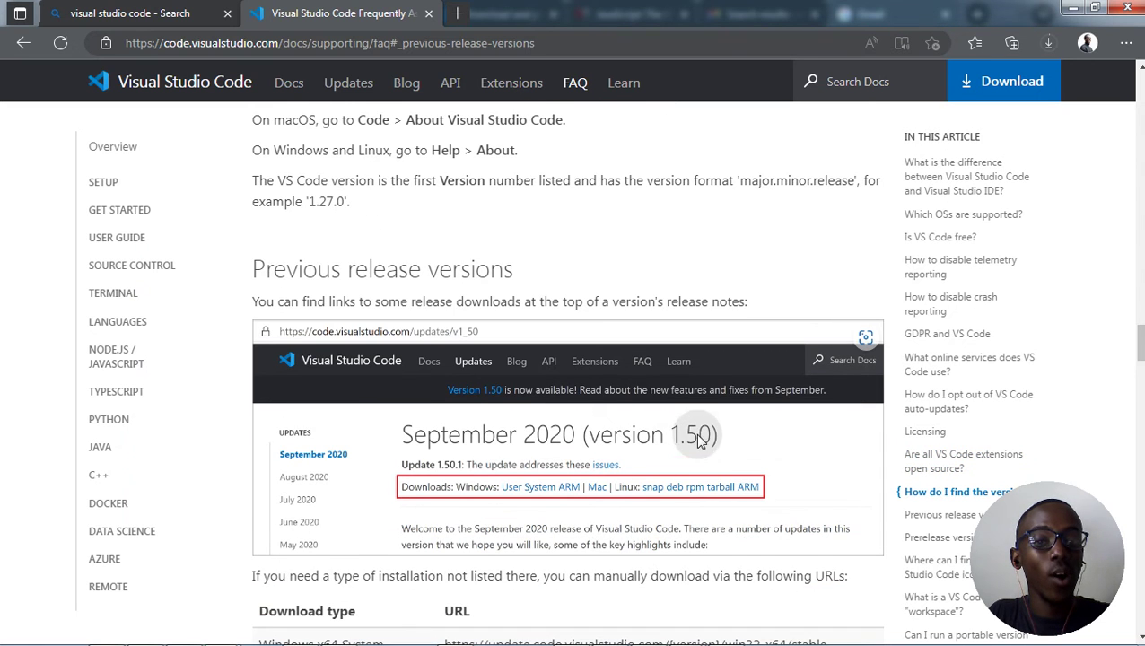
scroll(1137, 346, "up", 1)
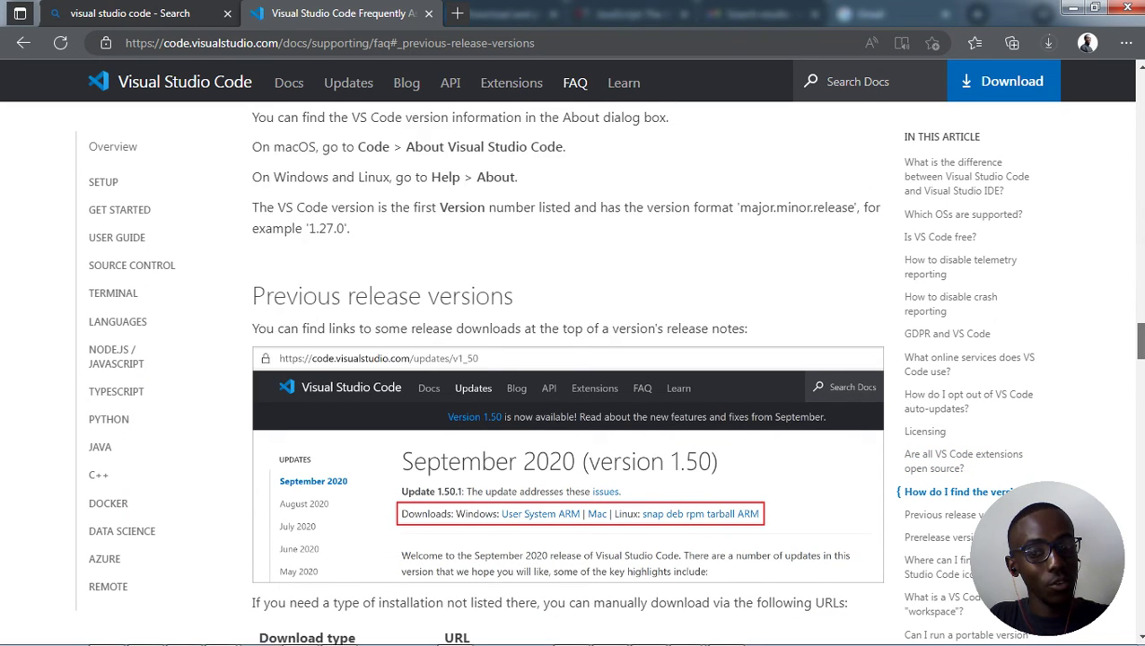
scroll(1138, 345, "up", 15)
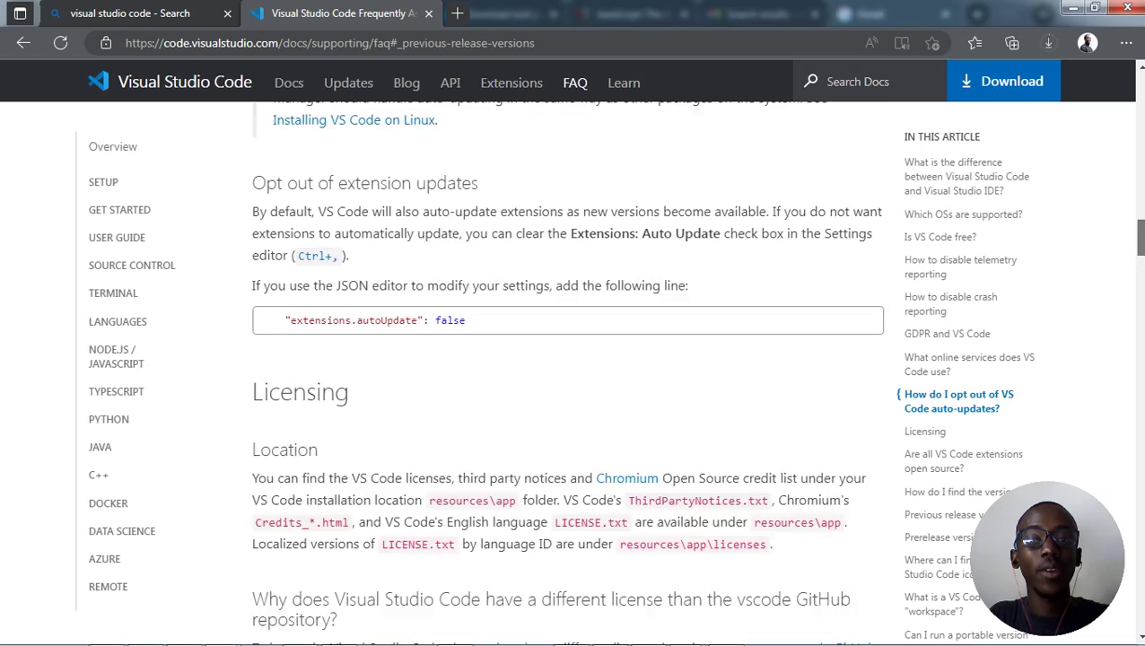
scroll(1138, 345, "up", 15)
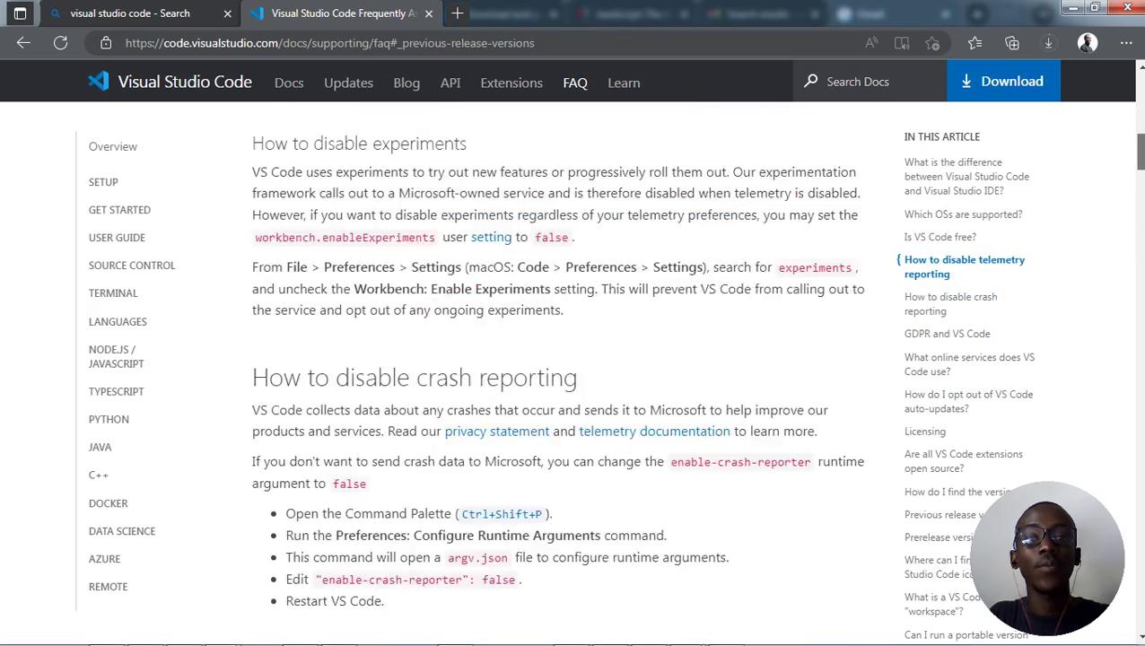
scroll(1138, 346, "up", 15)
scroll(1137, 345, "down", 1)
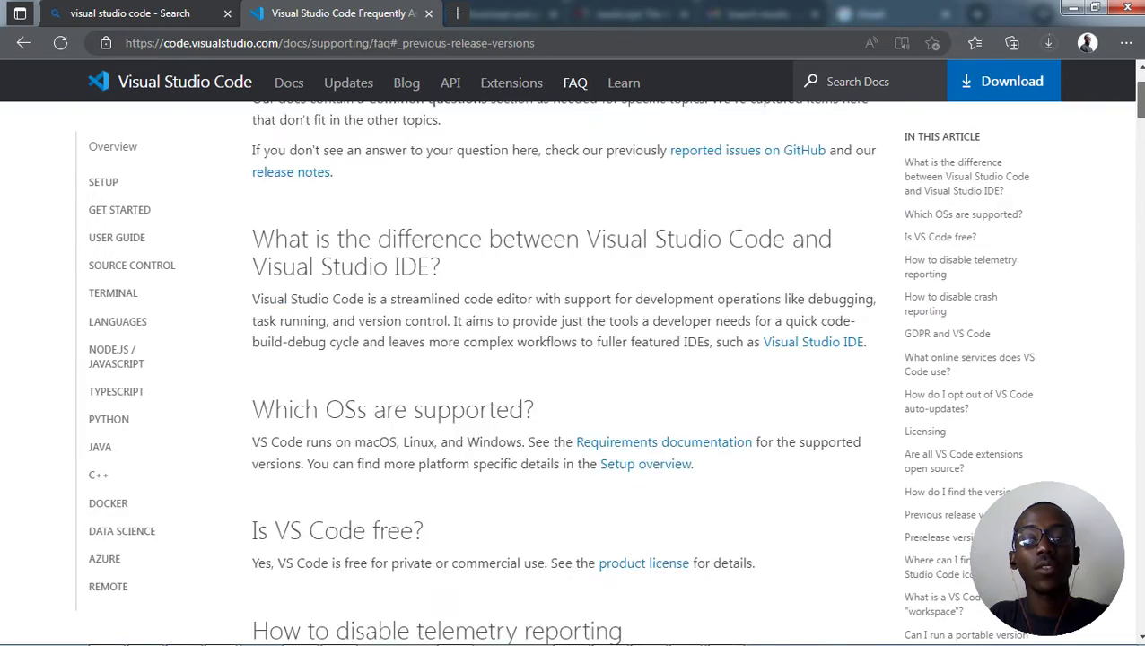
scroll(567, 369, "down", 20)
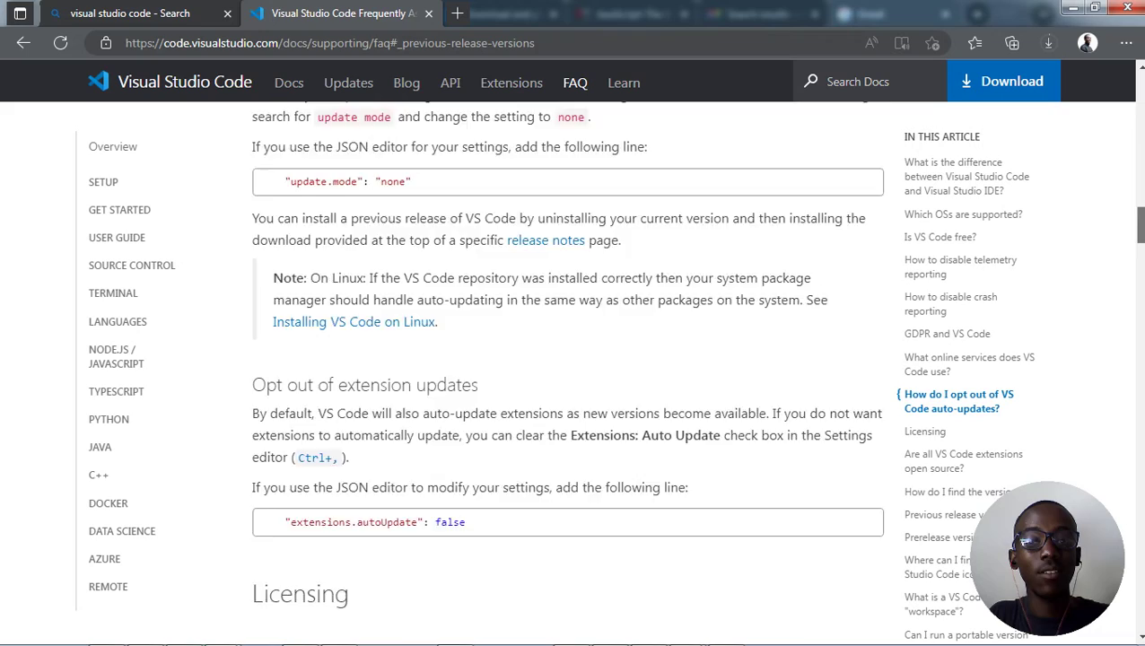
scroll(567, 369, "down", 12)
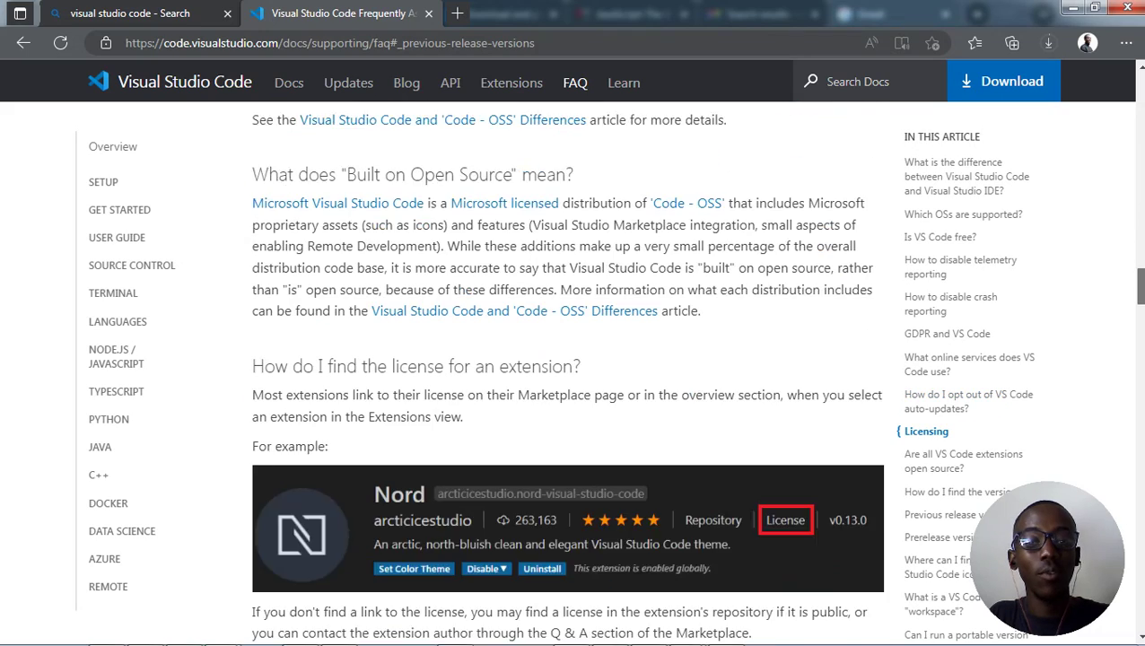
scroll(567, 369, "down", 12)
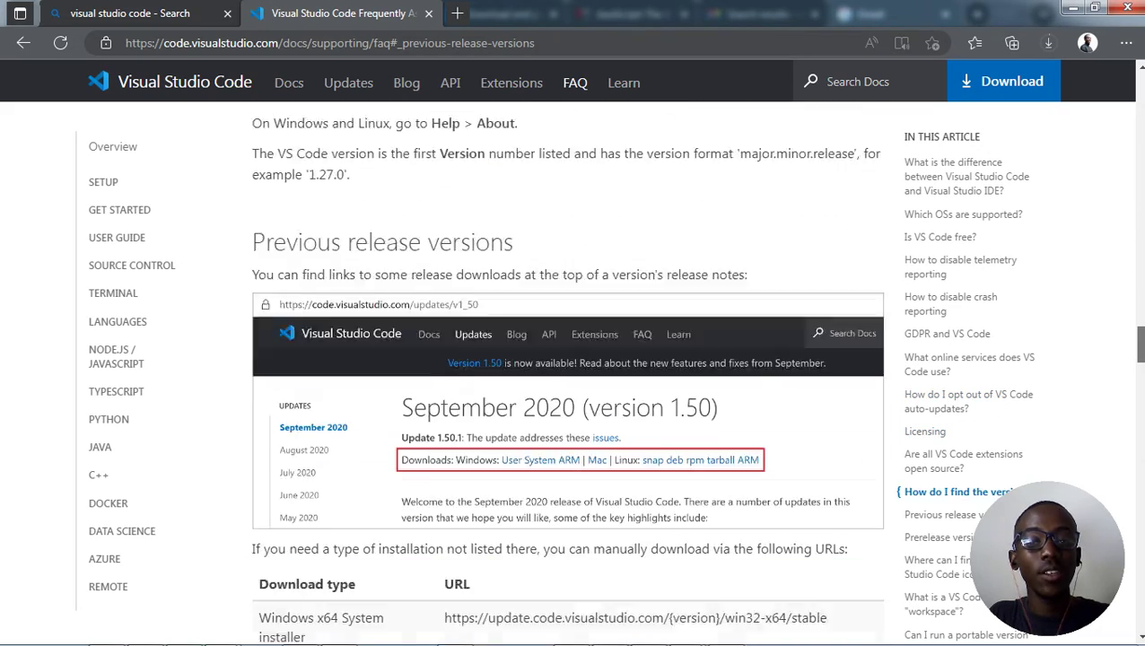
scroll(567, 369, "down", 3)
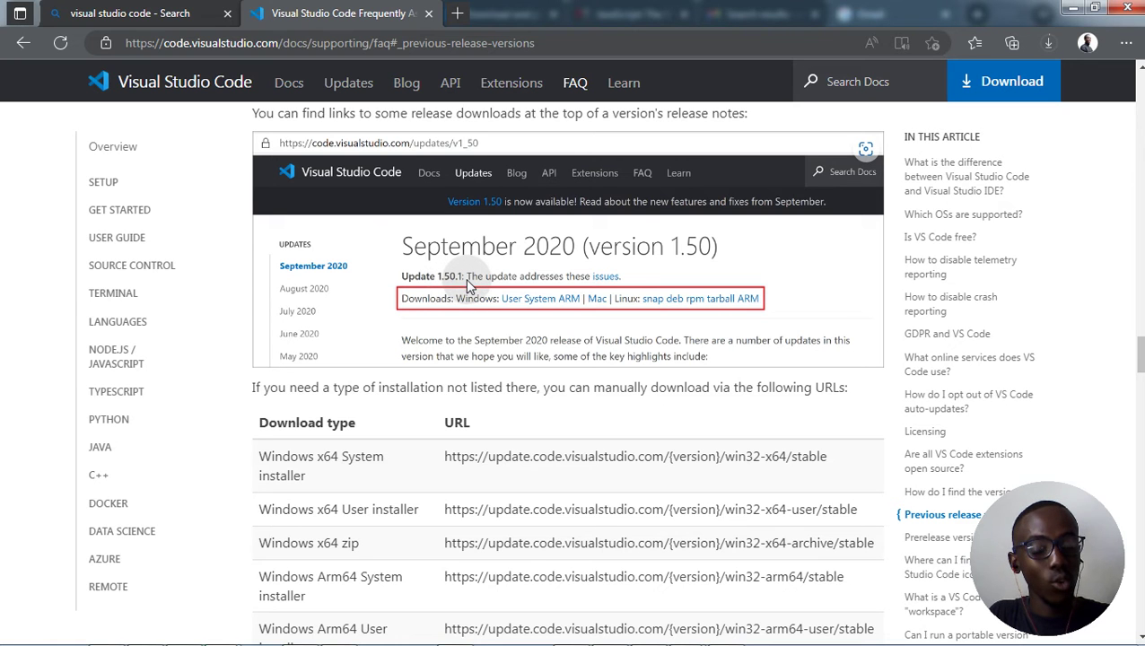
Step: Replace the {version} placeholder in the Notepad URL with 1.50.1 and move the Notepad window clear of the release notes image
mouse_move(543, 641)
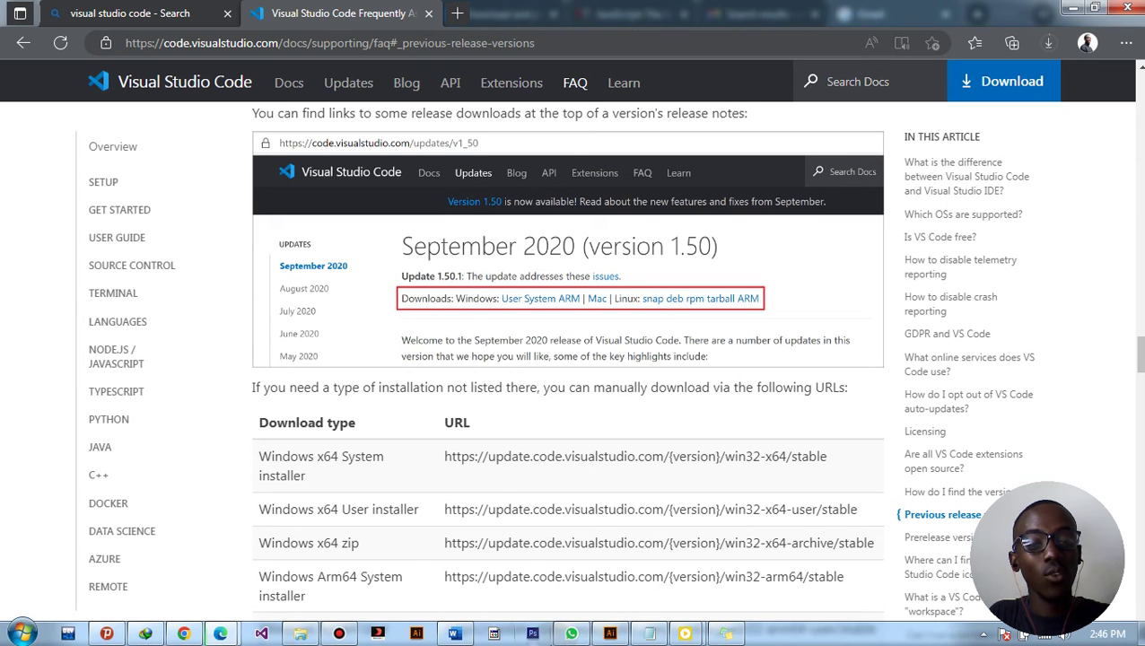
left_click(658, 634)
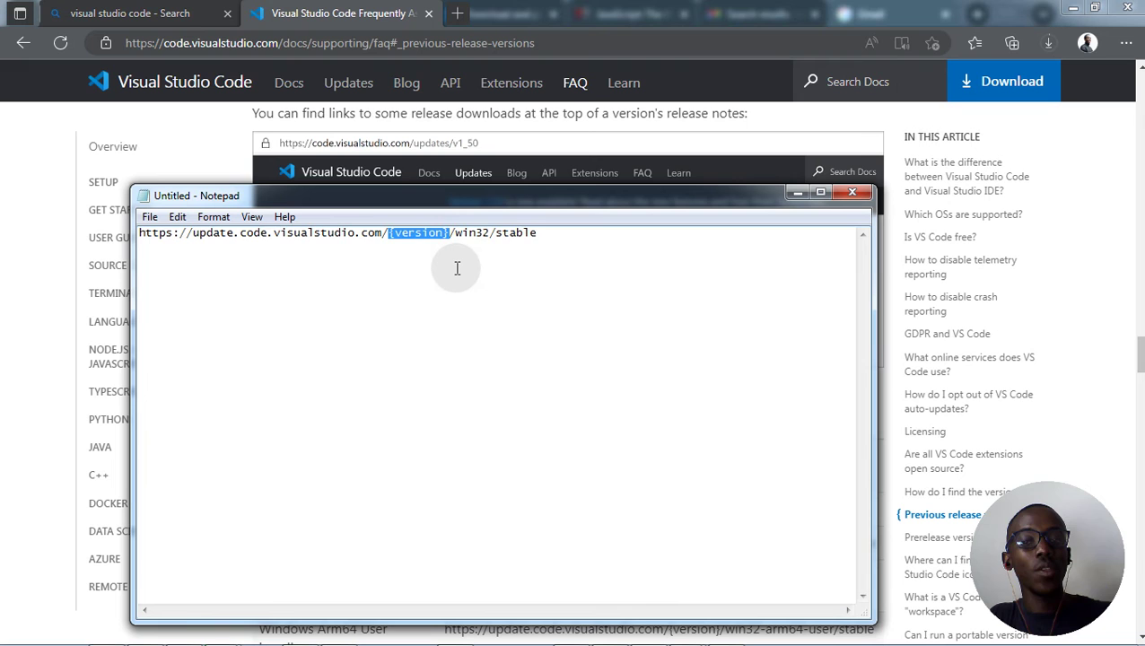
key("BackSpace")
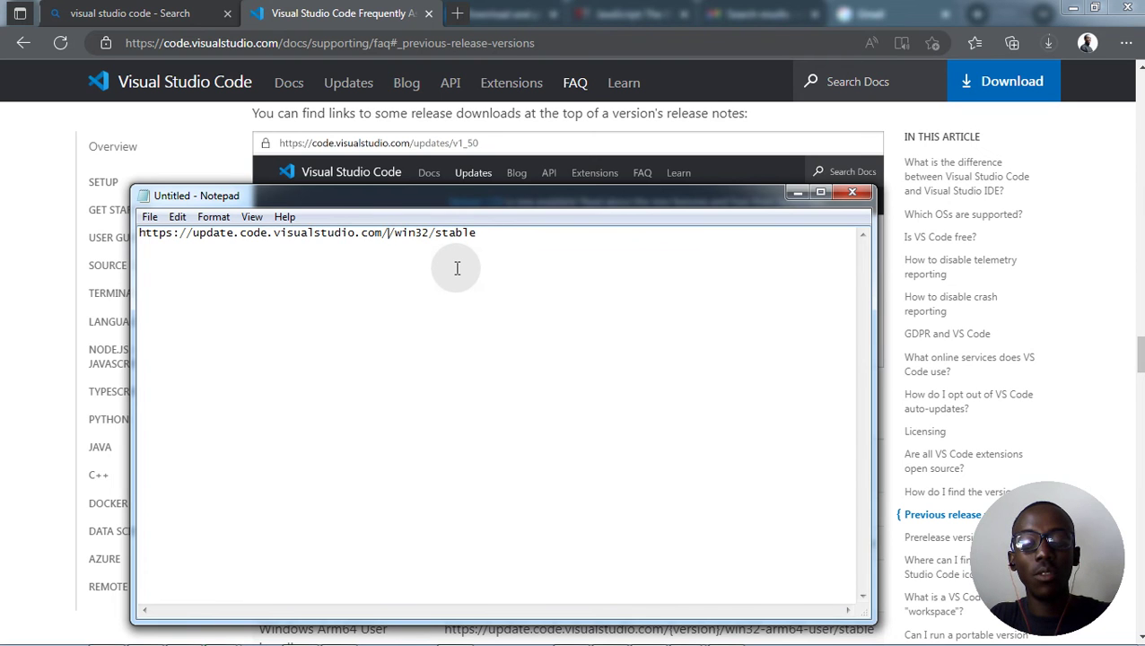
type("1")
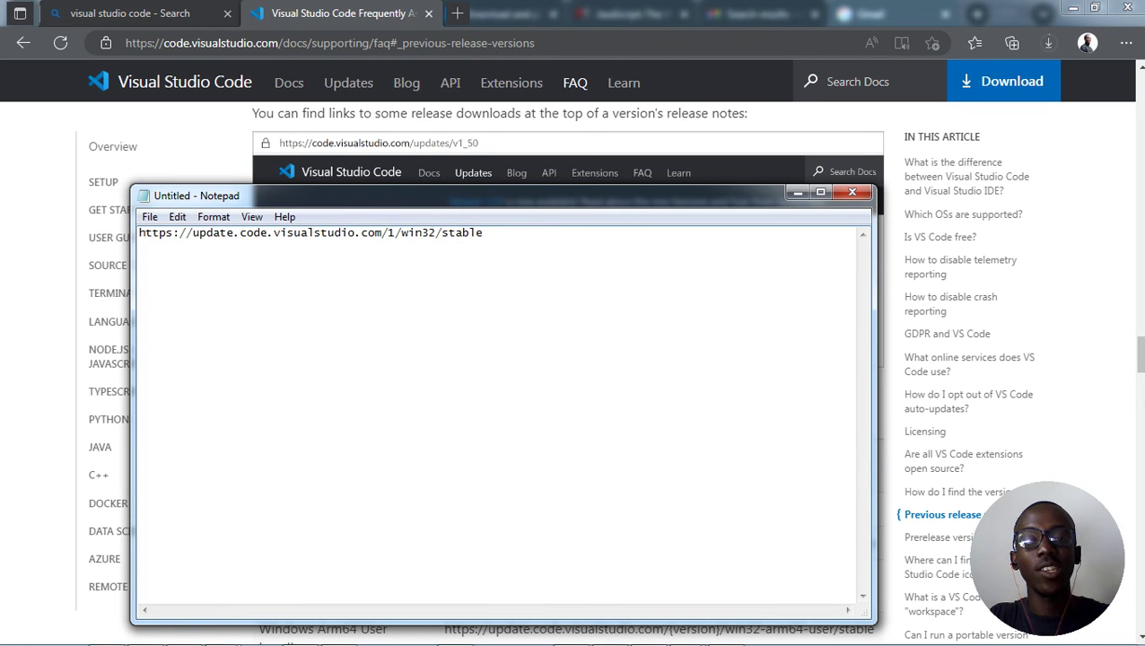
type(".50")
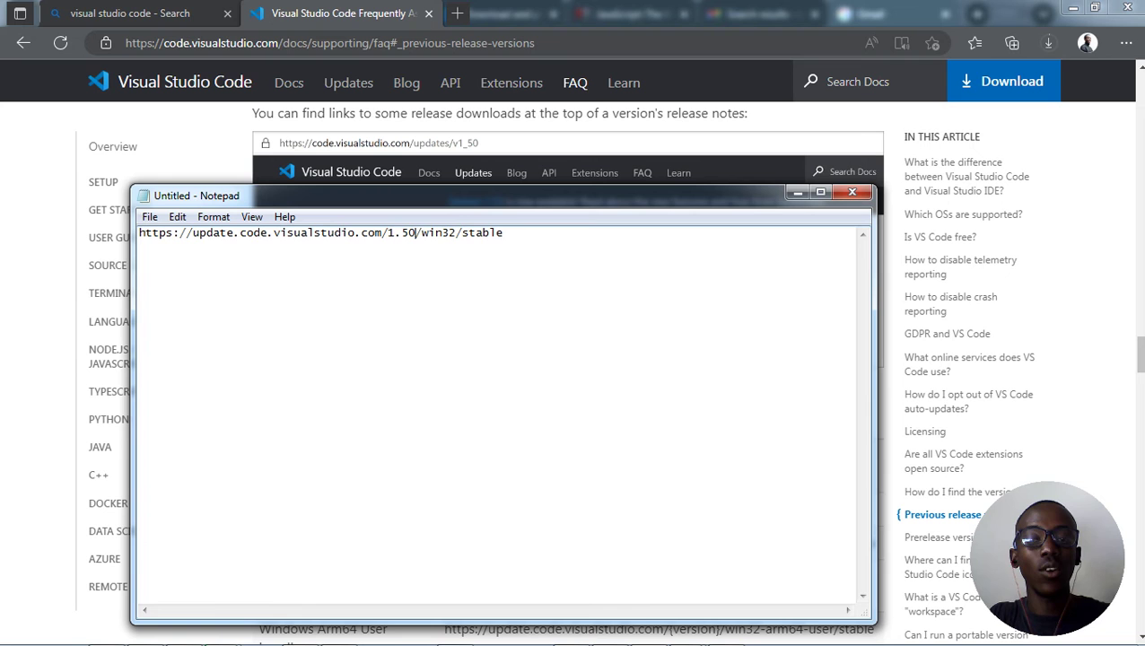
type(".1")
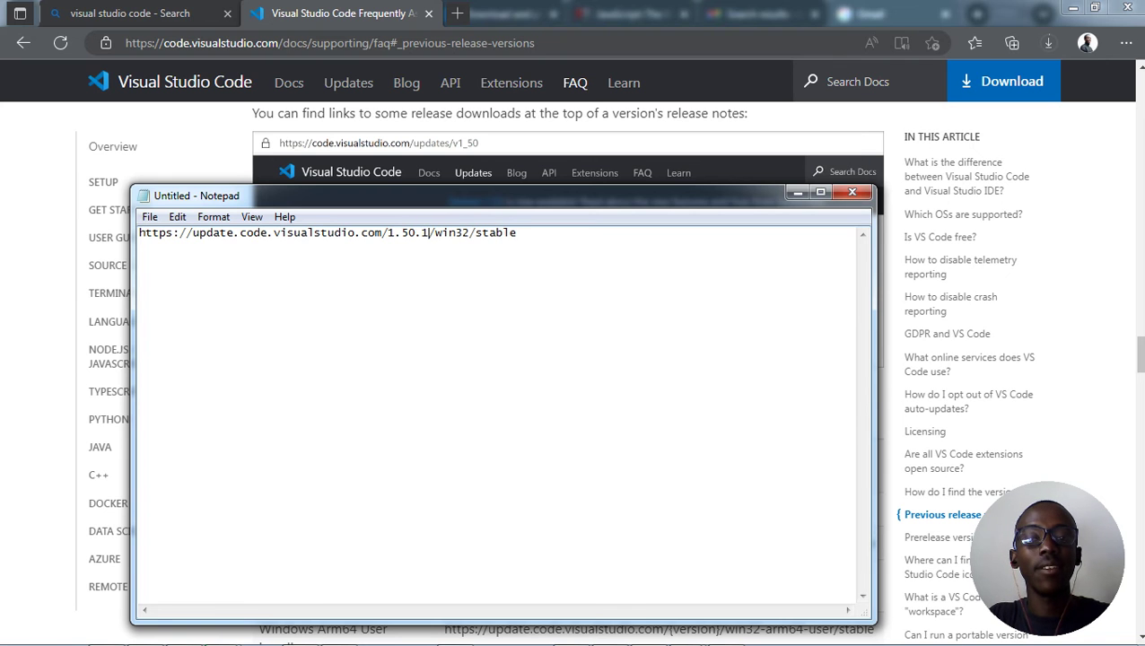
left_click_drag(507, 203, 527, 359)
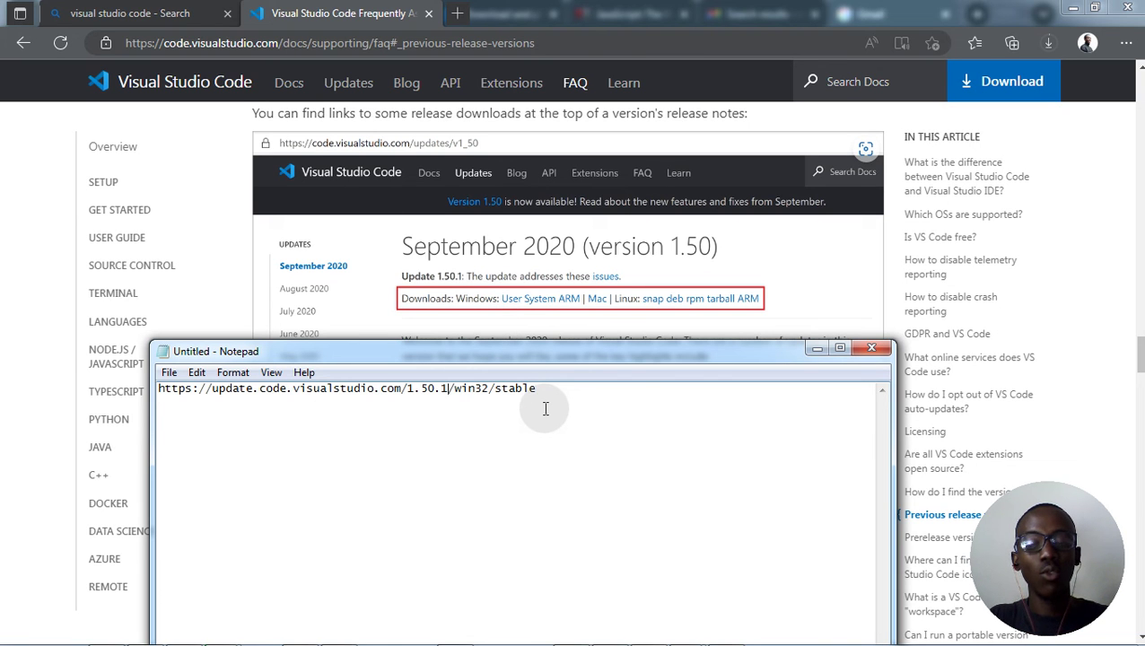
Step: Load the complete edited URL in a new browser tab to download the installer, and pause the VSCodeSetup-ia32-1.50.1 (1).exe download
key("ctrl+a")
key("ctrl+c")
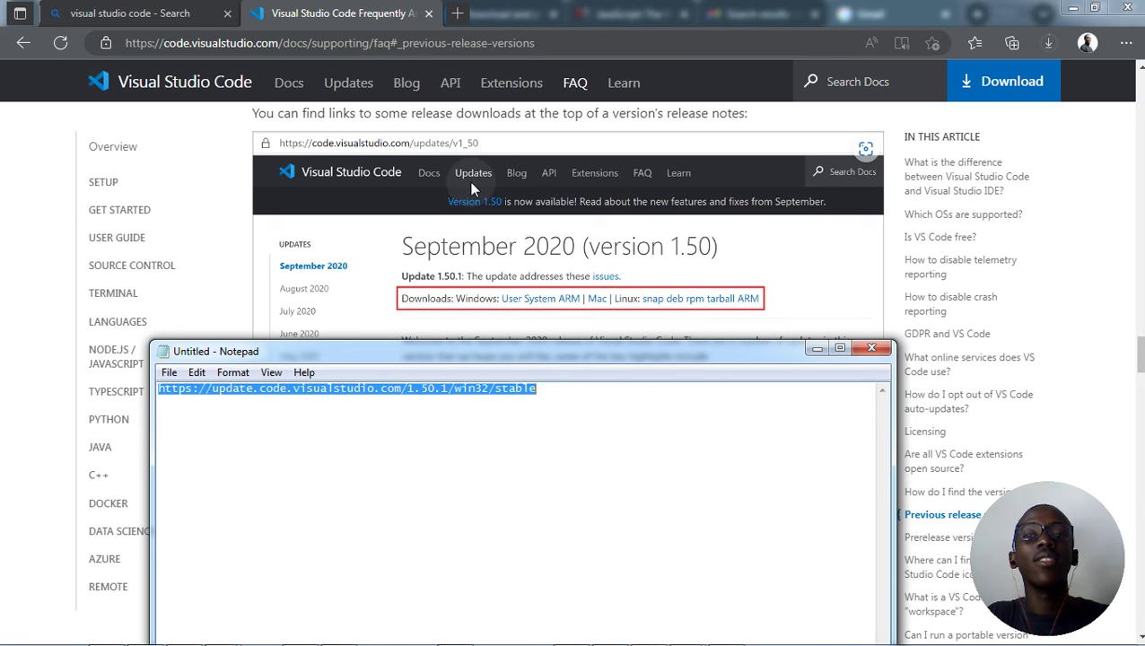
left_click(457, 16)
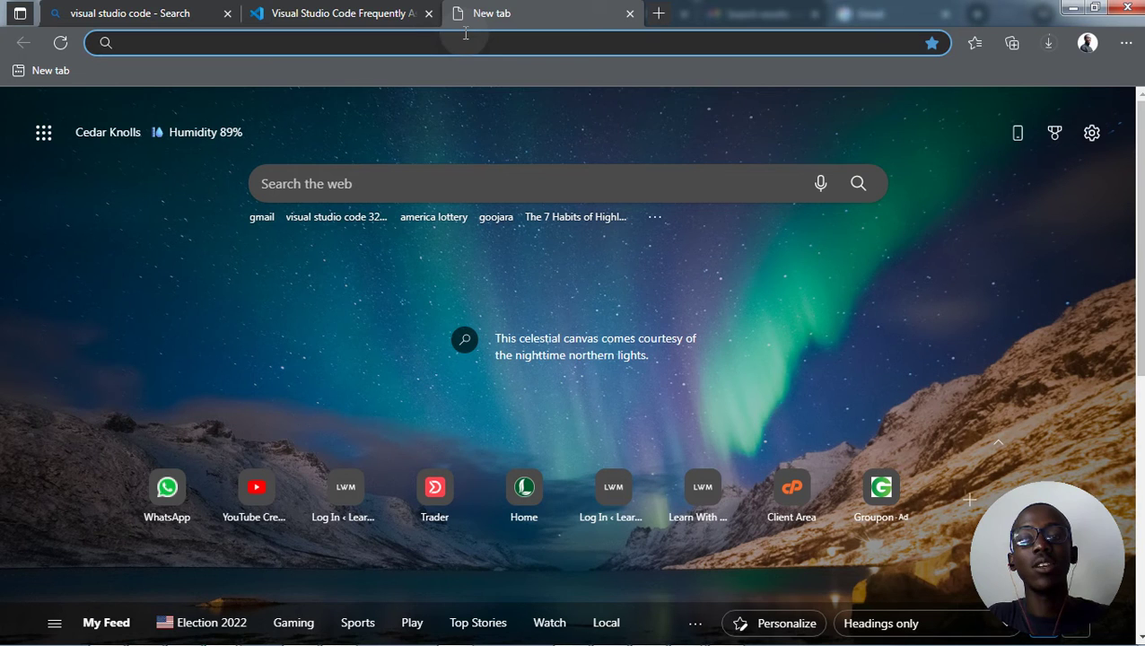
key("ctrl+v")
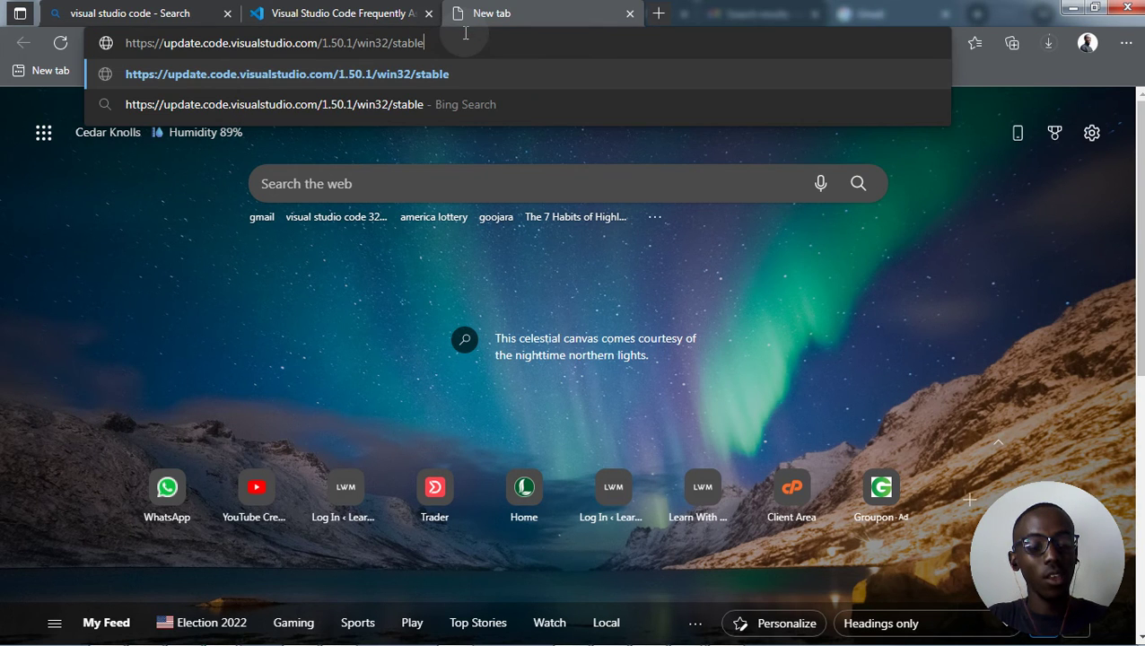
key("Return")
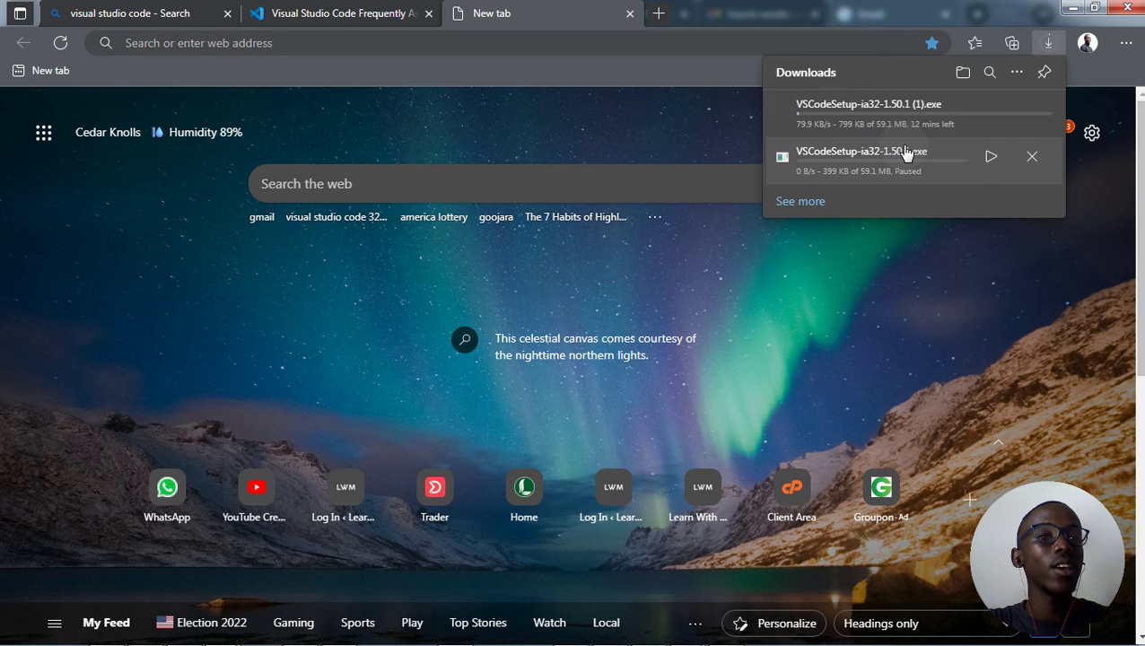
mouse_move(858, 99)
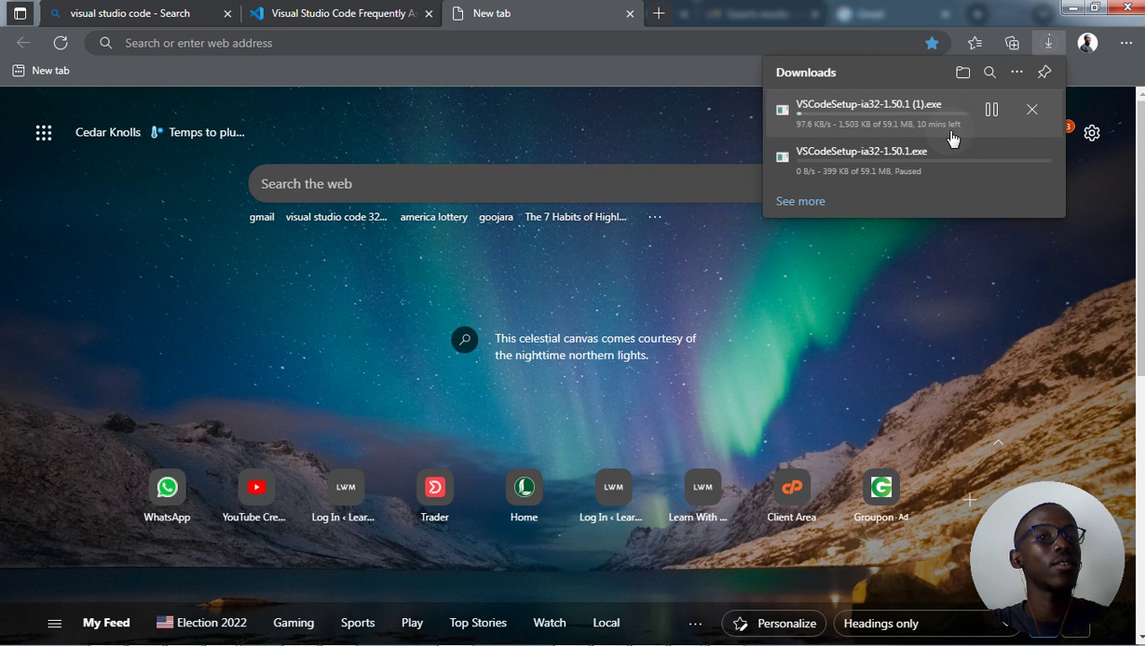
left_click(990, 110)
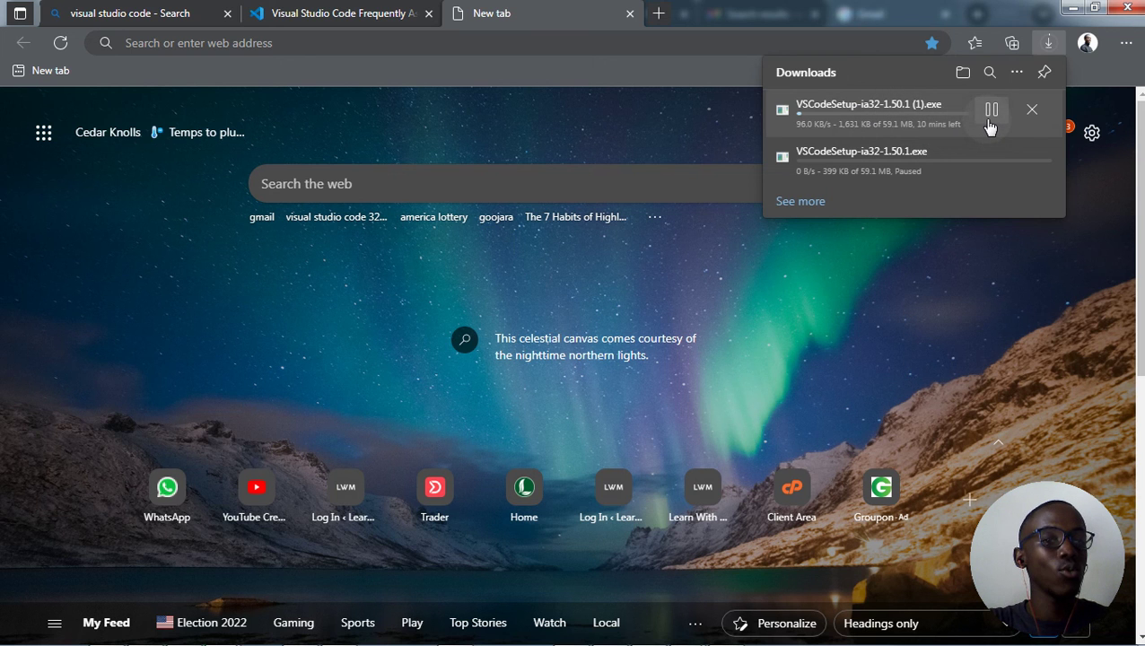